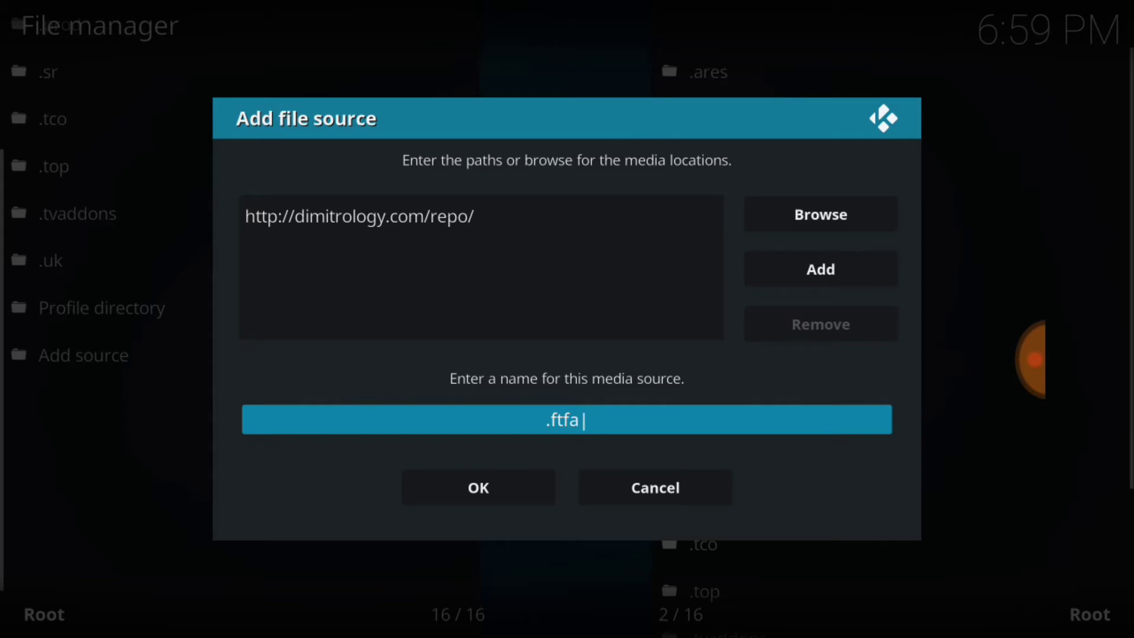
key("Down")
key("Return")
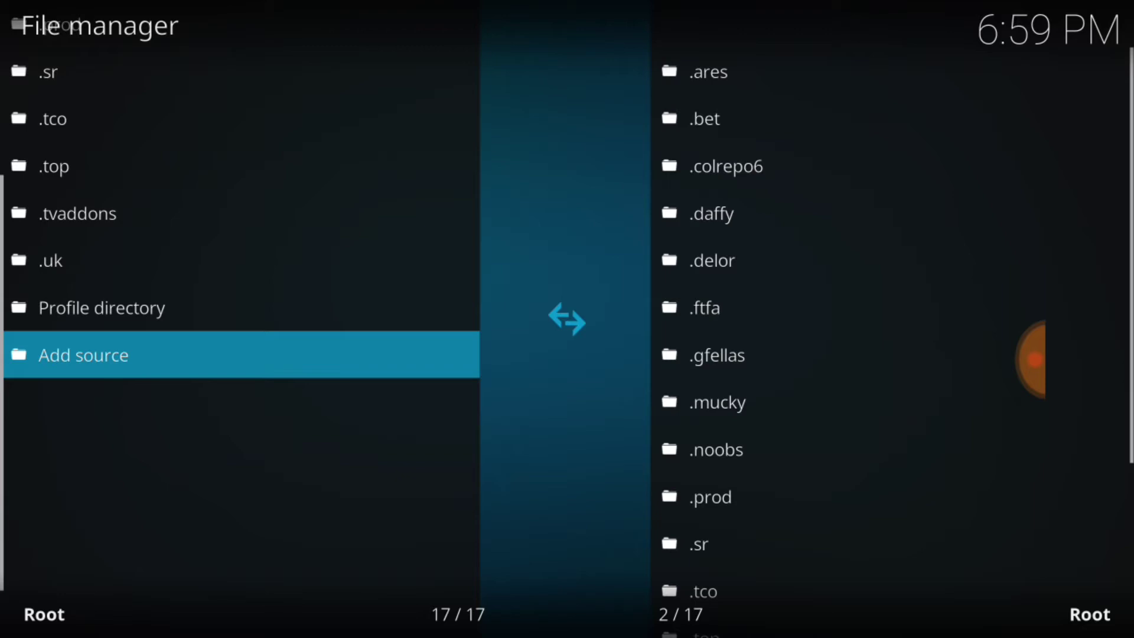
Return home, go to Add-ons, and choose Install from zip file in the add-on browser
key("Escape")
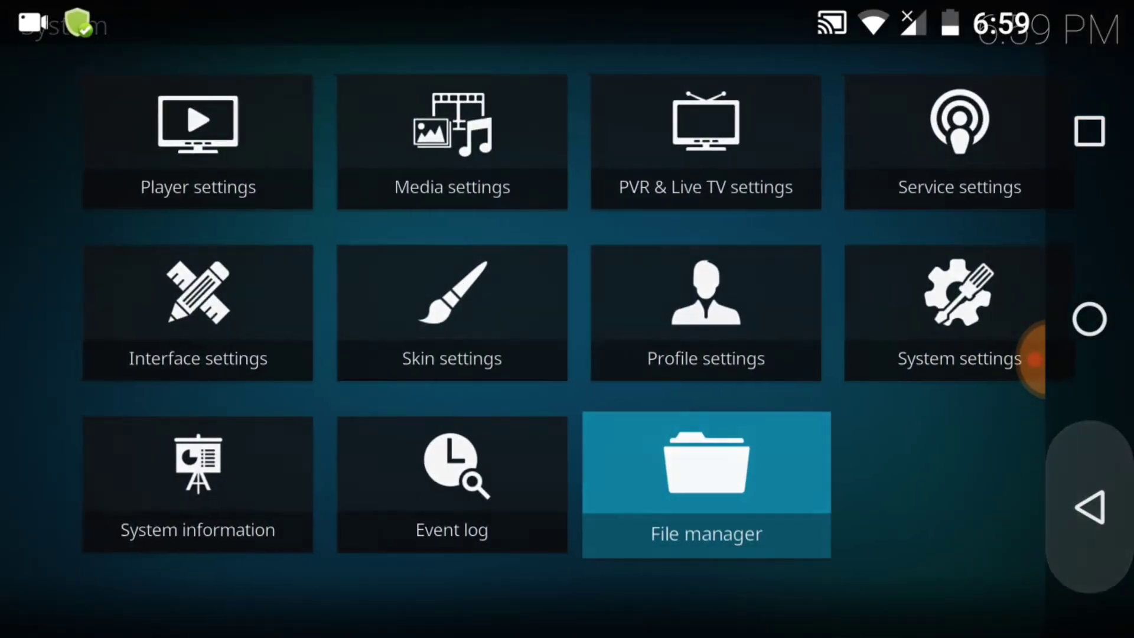
key("Escape")
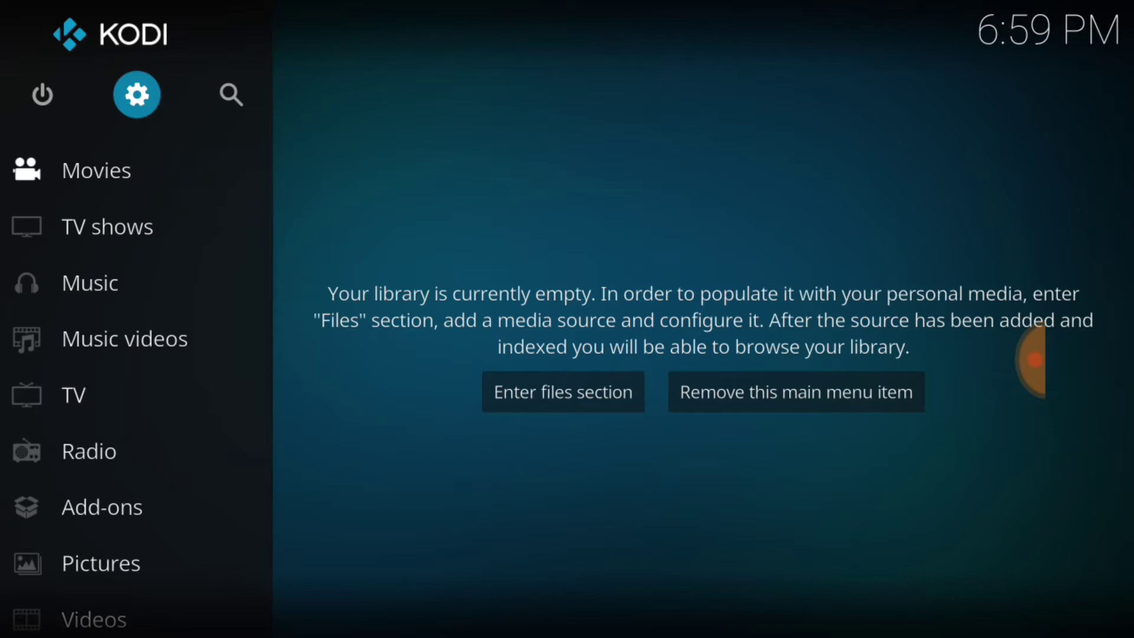
left_click(103, 506)
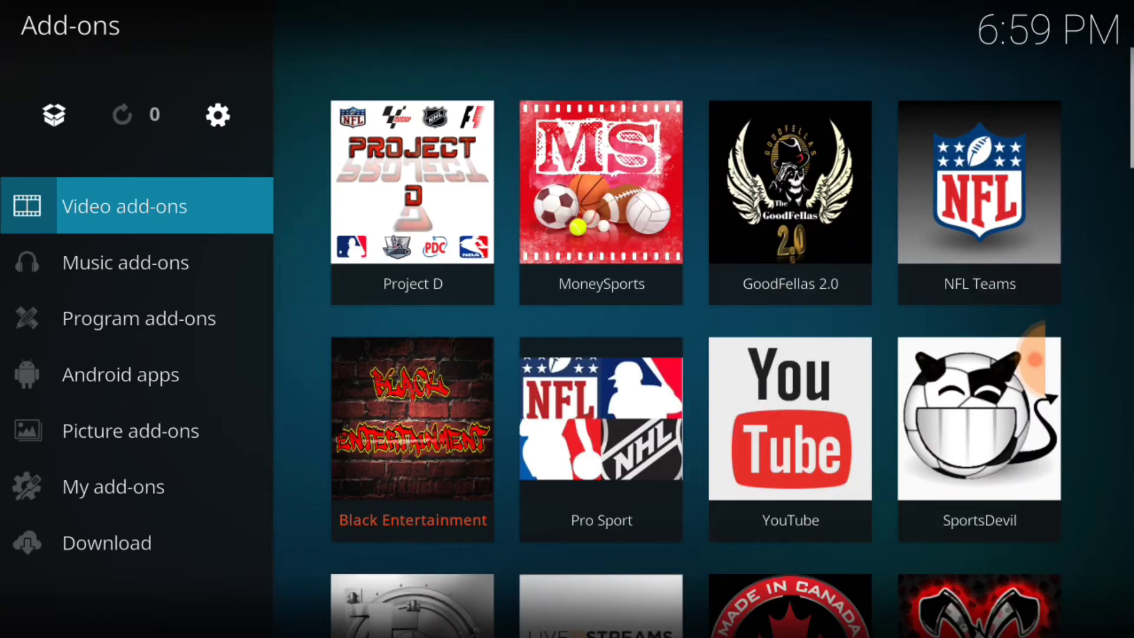
left_click(1035, 358)
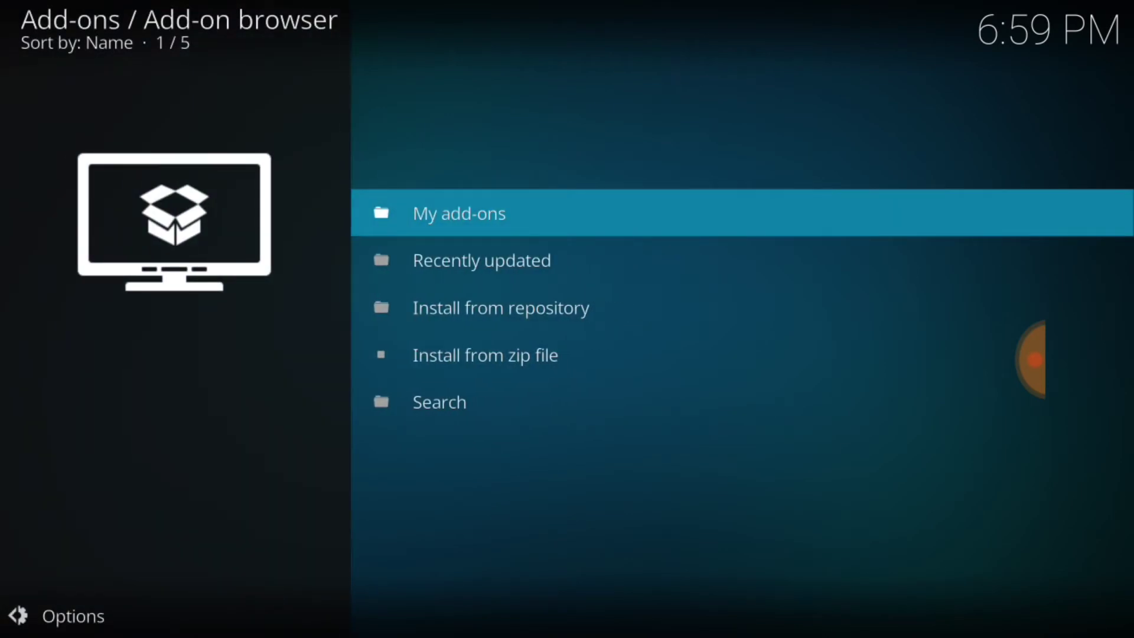
left_click(485, 355)
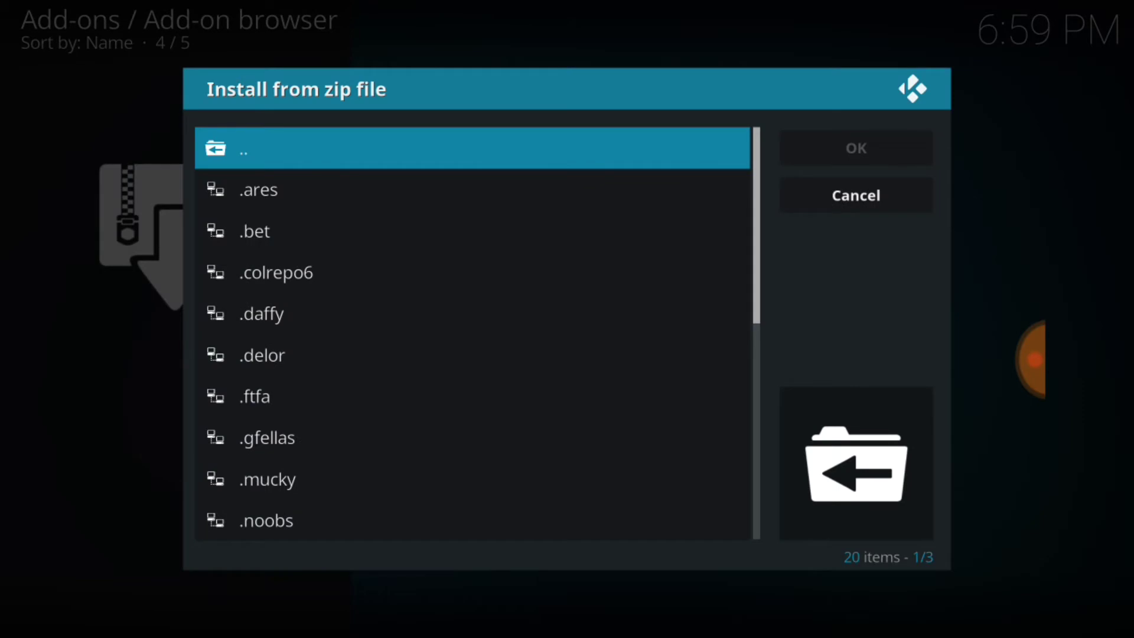
Install repository.Brettusrepo-1.0.zip from the .ftfa source's zip files
scroll(472, 479, "down", 3)
scroll(472, 479, "up", 3)
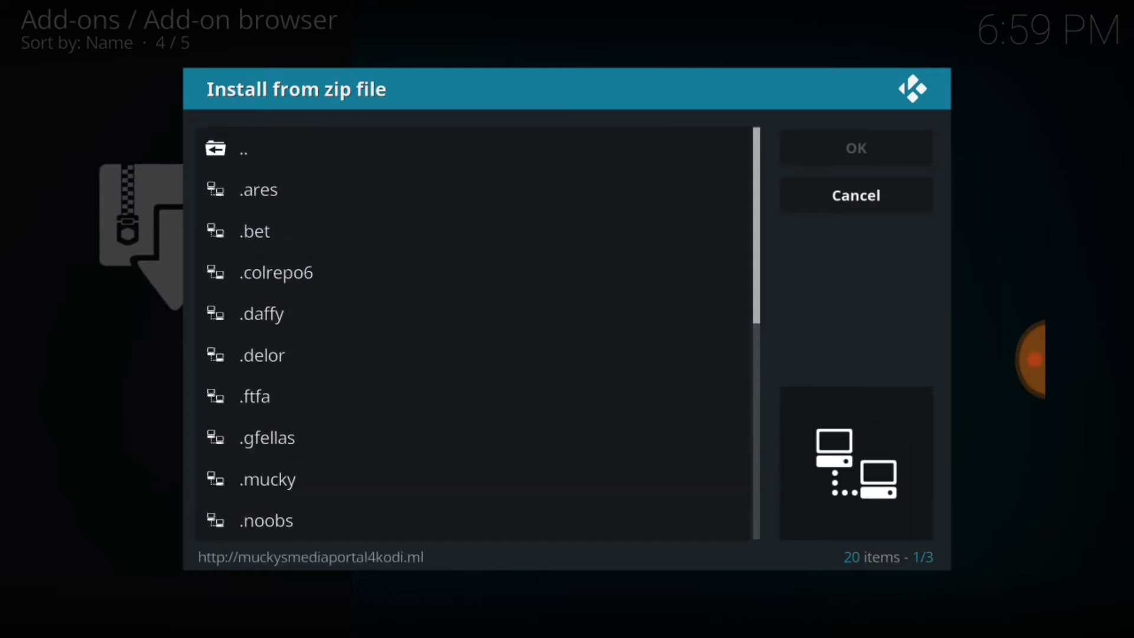
left_click(473, 396)
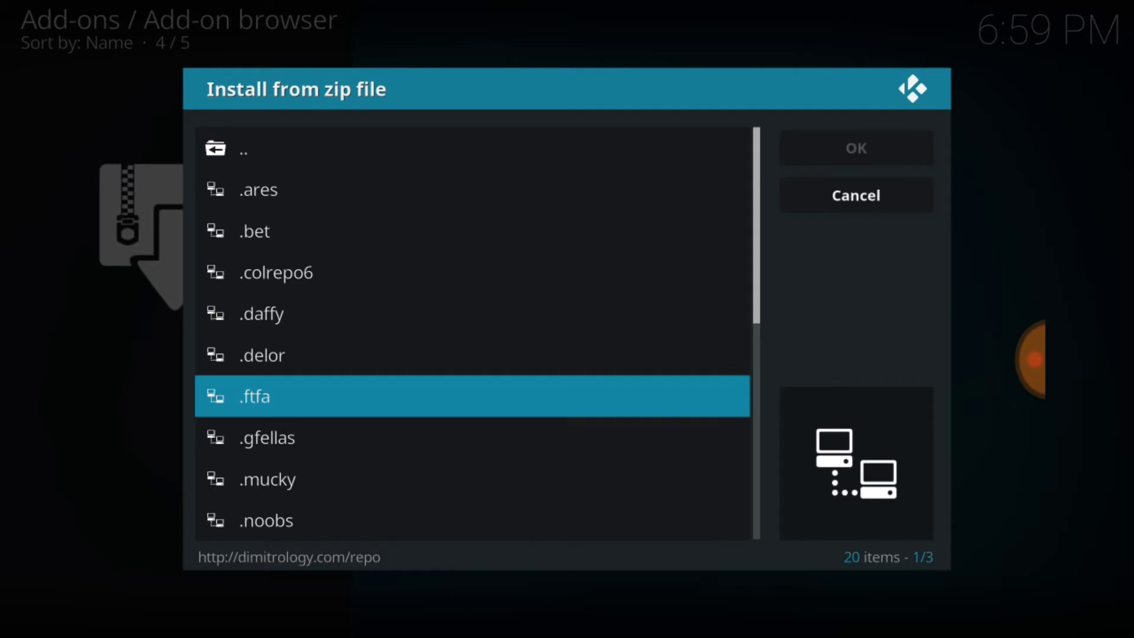
key("Return")
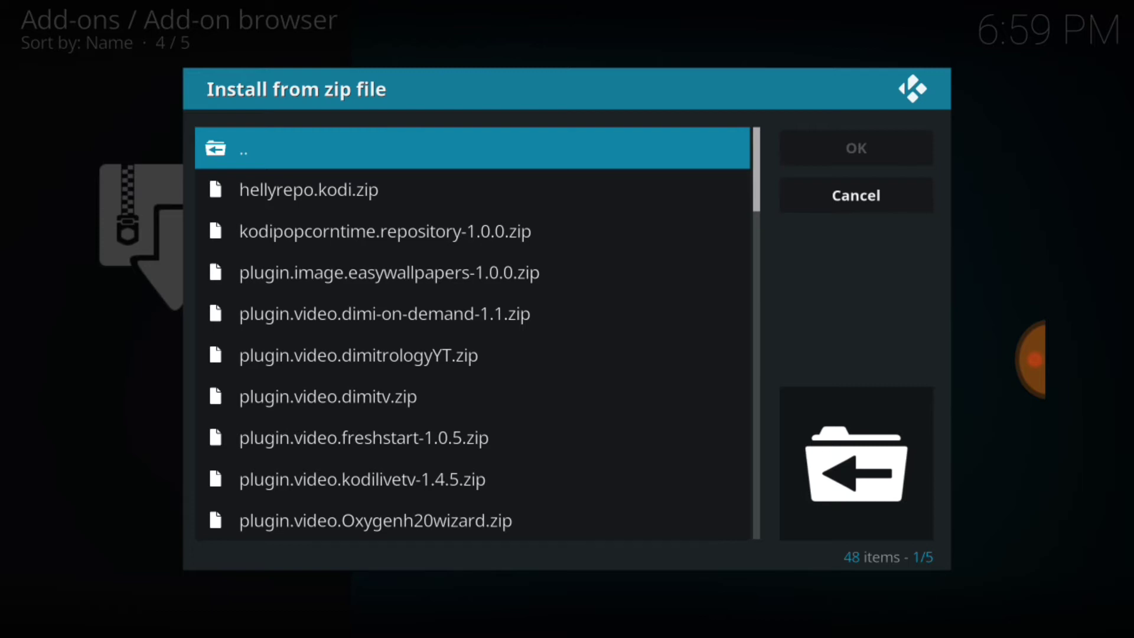
key("Down")
key("Down")
key("Down")
key("Down")
key("Down")
key("Down")
key("Down")
key("Down")
key("Down")
key("Down")
key("Down")
key("Down")
key("Down")
key("Down")
key("Down")
key("Down")
key("Down")
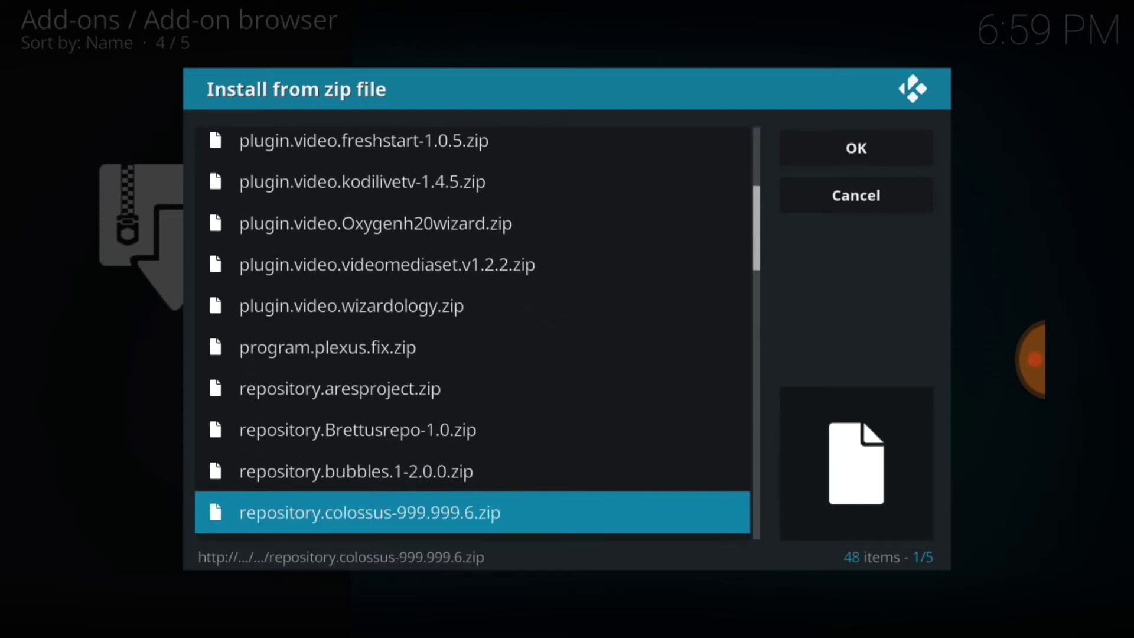
key("Down")
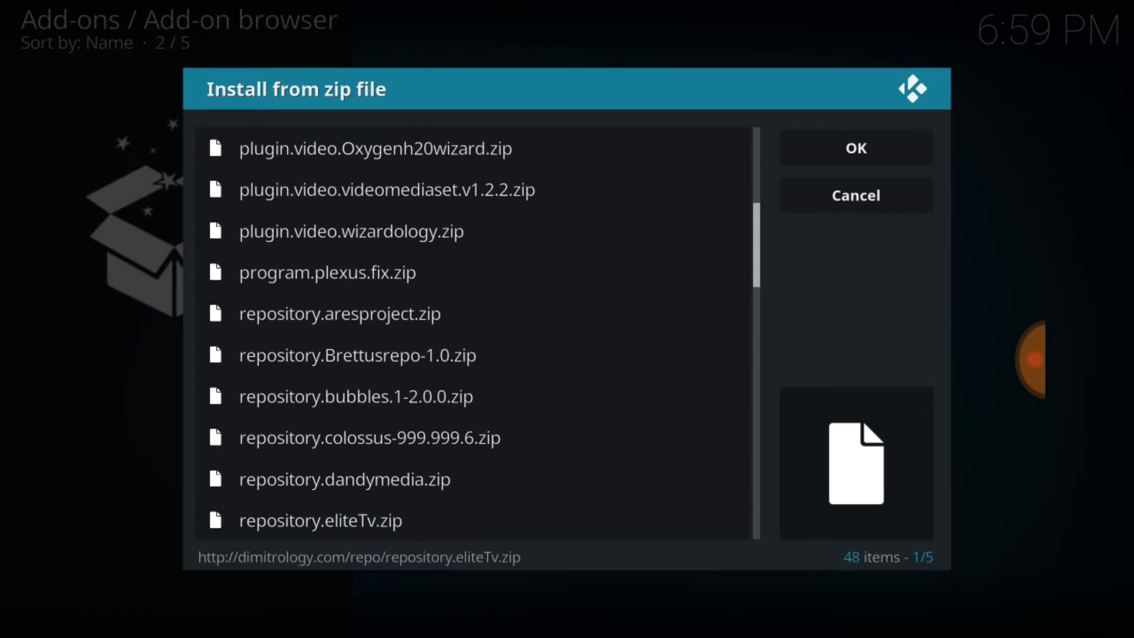
left_click(357, 355)
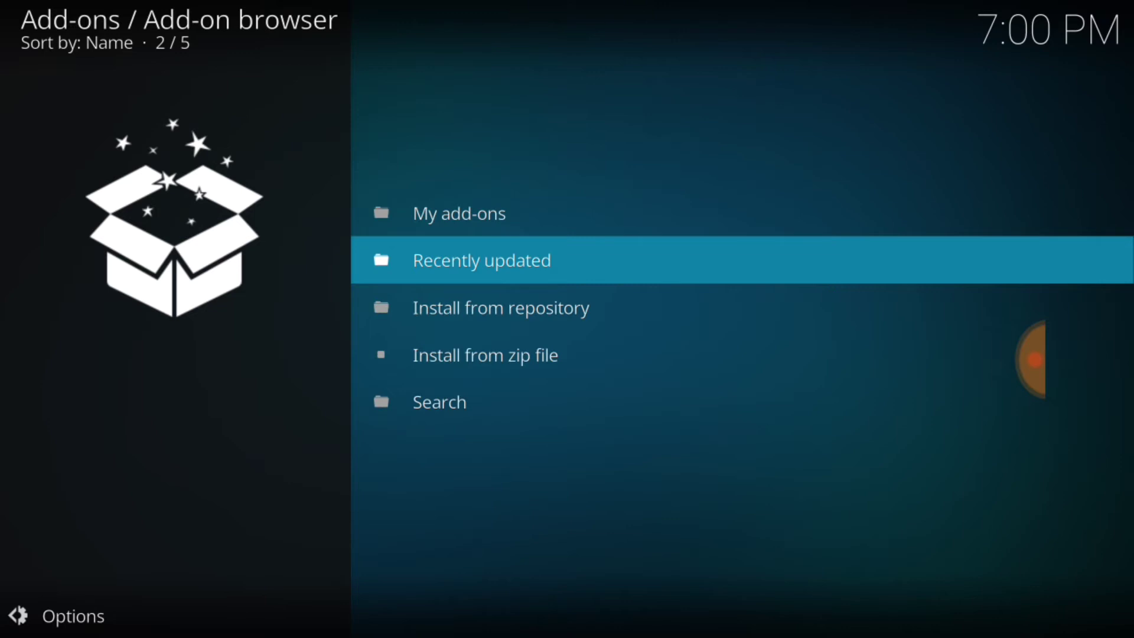
Install FTFA from the Brettus Builds repository's Video add-ons list
key("Down")
key("Return")
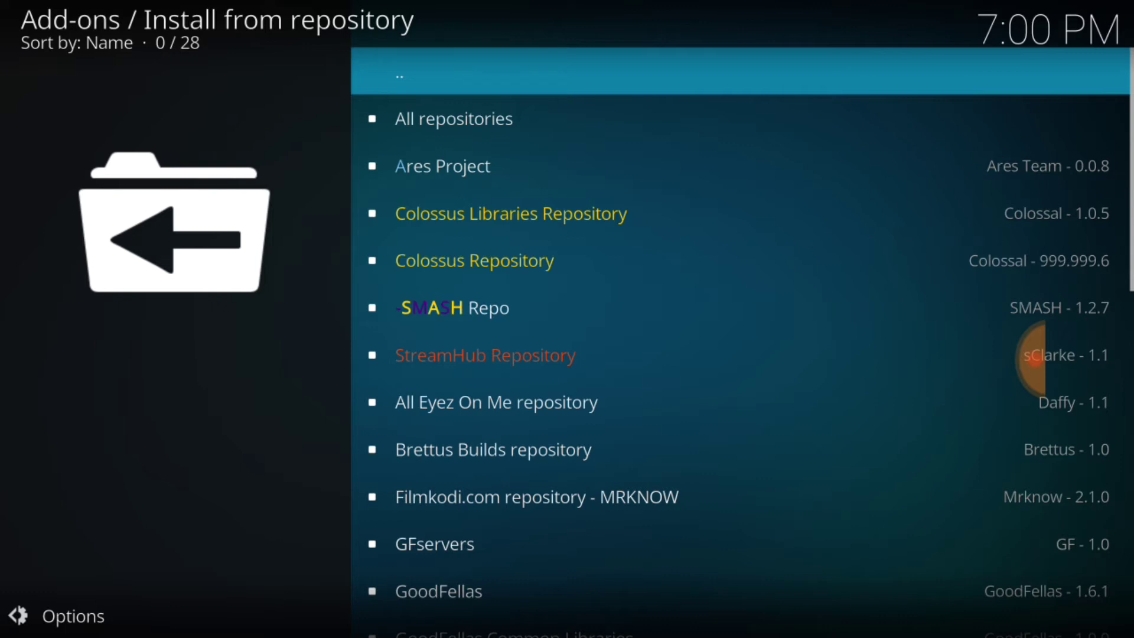
key("Down")
key("Down")
key("Down")
key("Down")
key("Down")
key("Down")
key("Down")
key("Down")
key("Return")
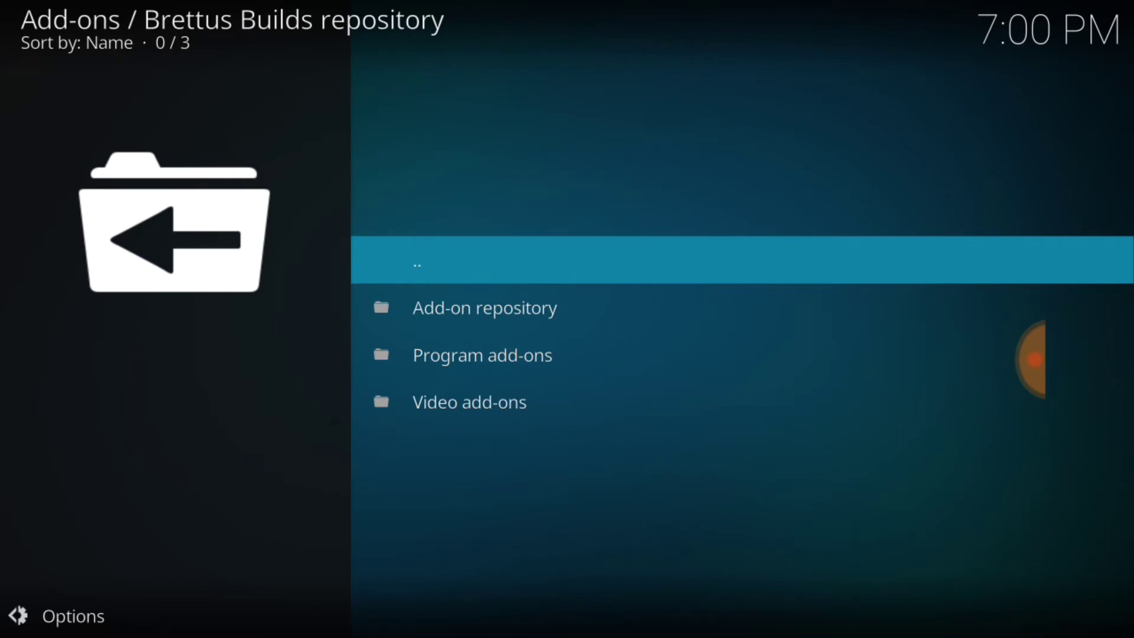
key("Up")
key("Return")
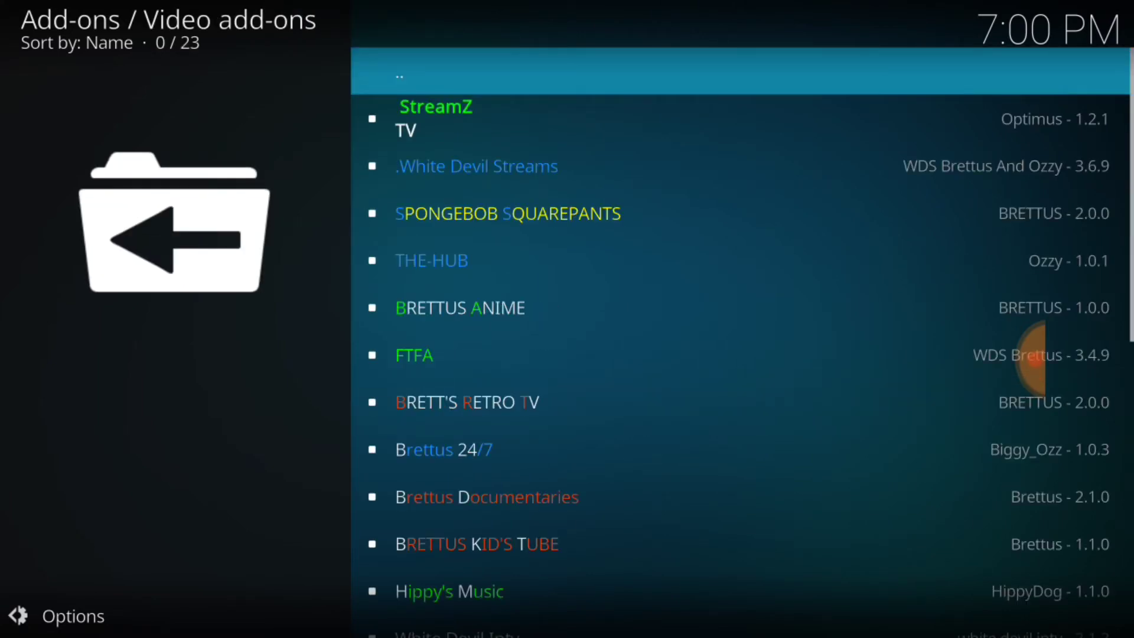
left_click(414, 355)
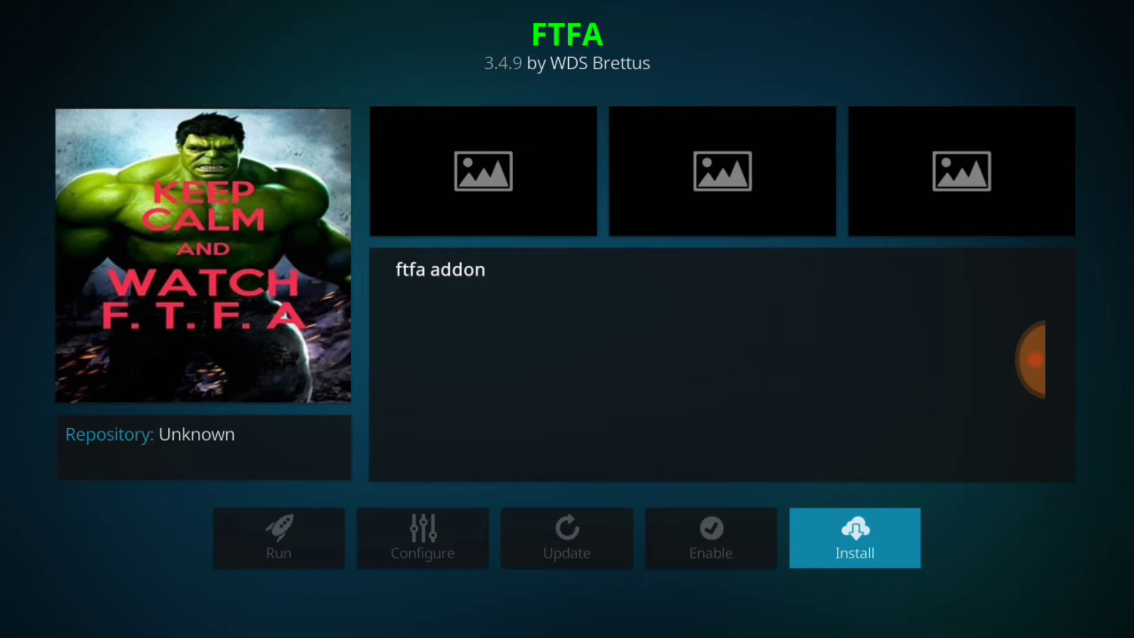
key("Return")
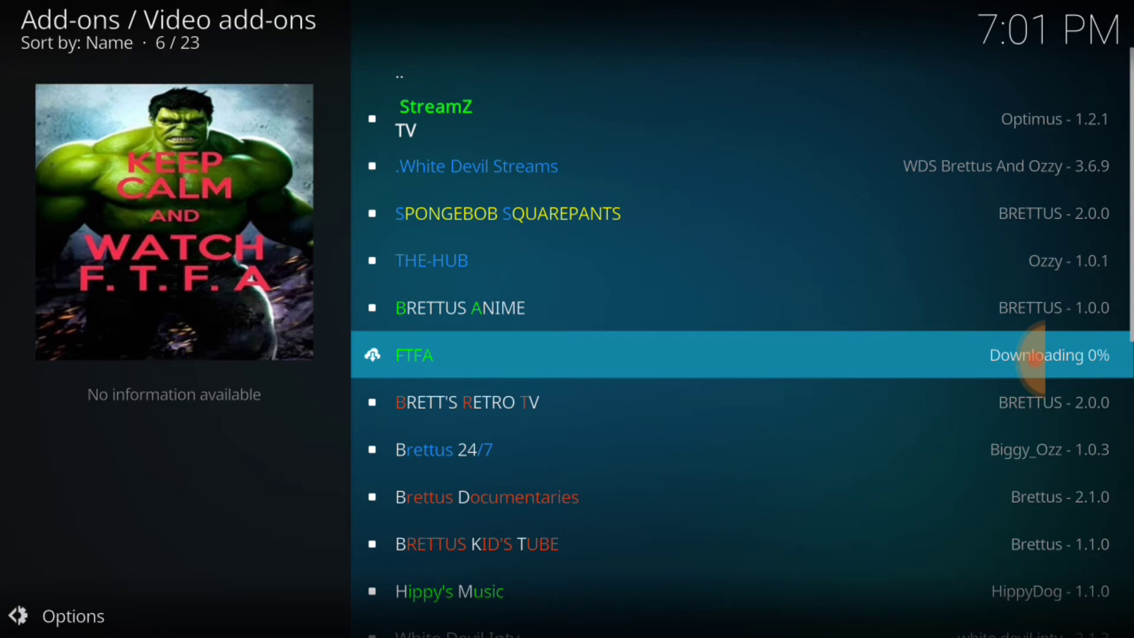
Scroll down the Video add-ons list to find FTFA 3.4.9 marked installed
scroll(1034, 357, "down", 1)
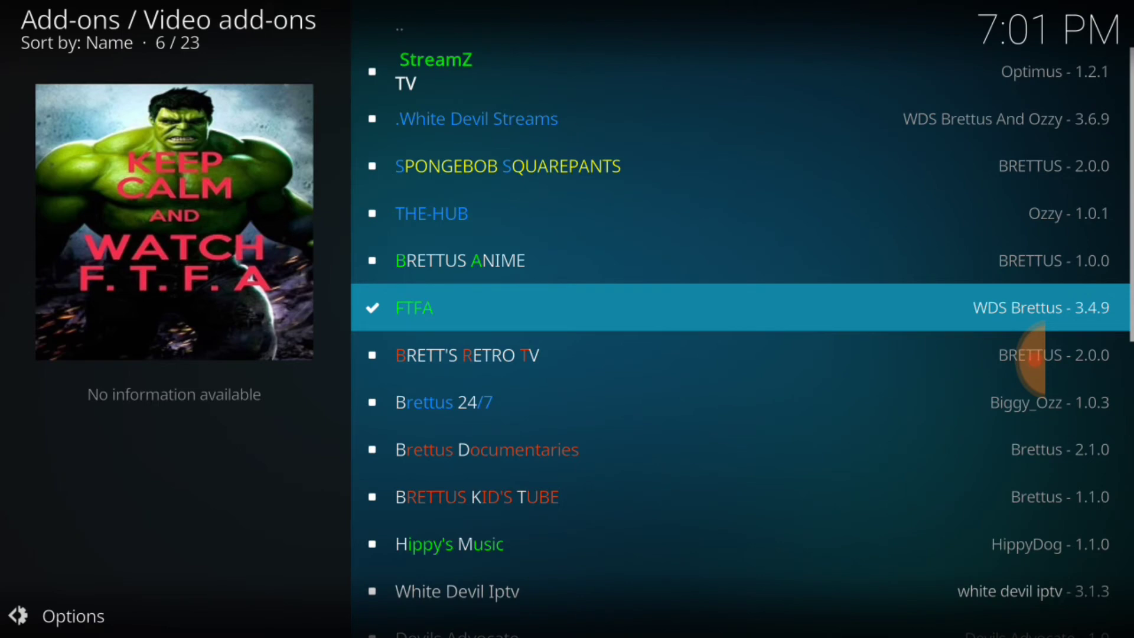
key("Down")
key("Down")
key("Down")
key("Down")
key("Down")
key("Down")
key("Down")
key("Down")
key("Down")
key("Down")
key("Down")
key("Down")
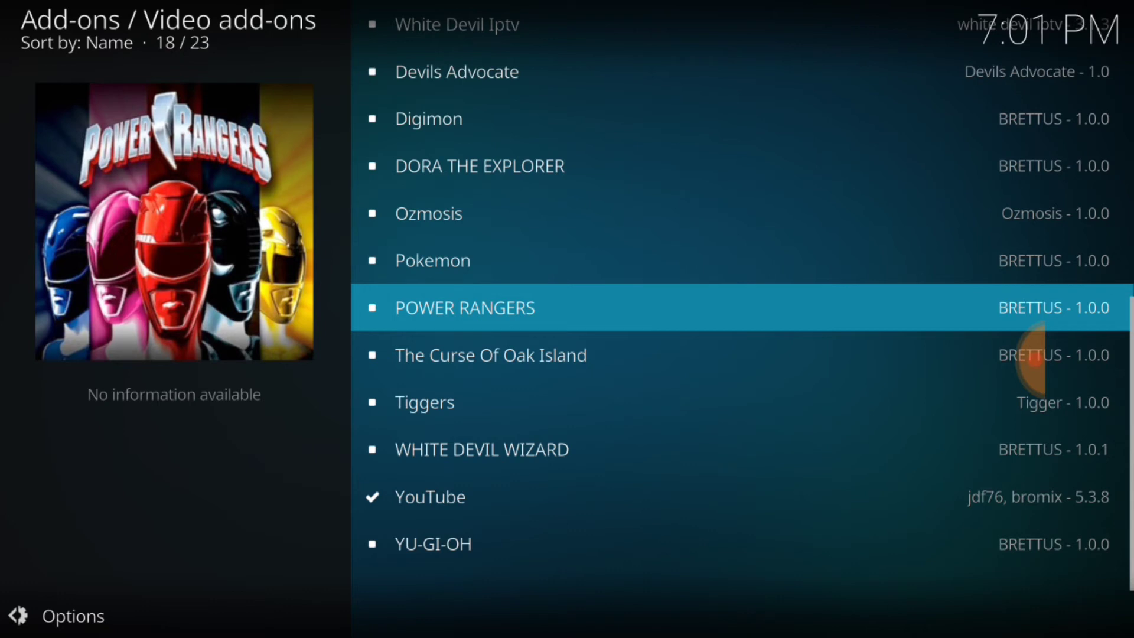
Go back to the Brettus Builds repository and open its Program add-ons
left_click_drag(1131, 319, 1057, 319)
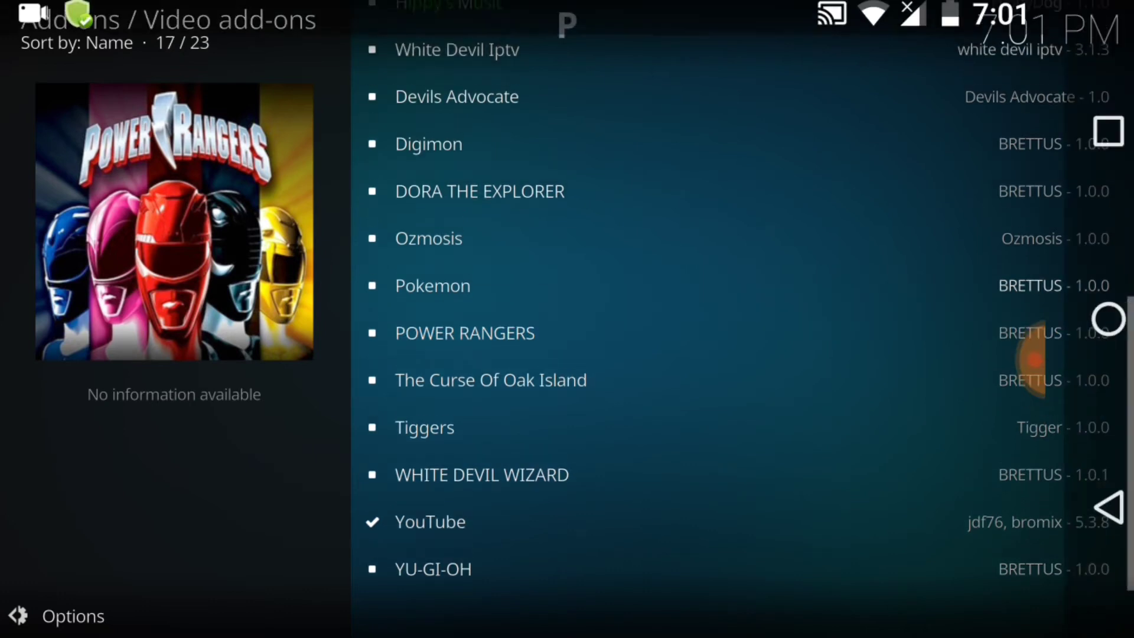
left_click(1089, 508)
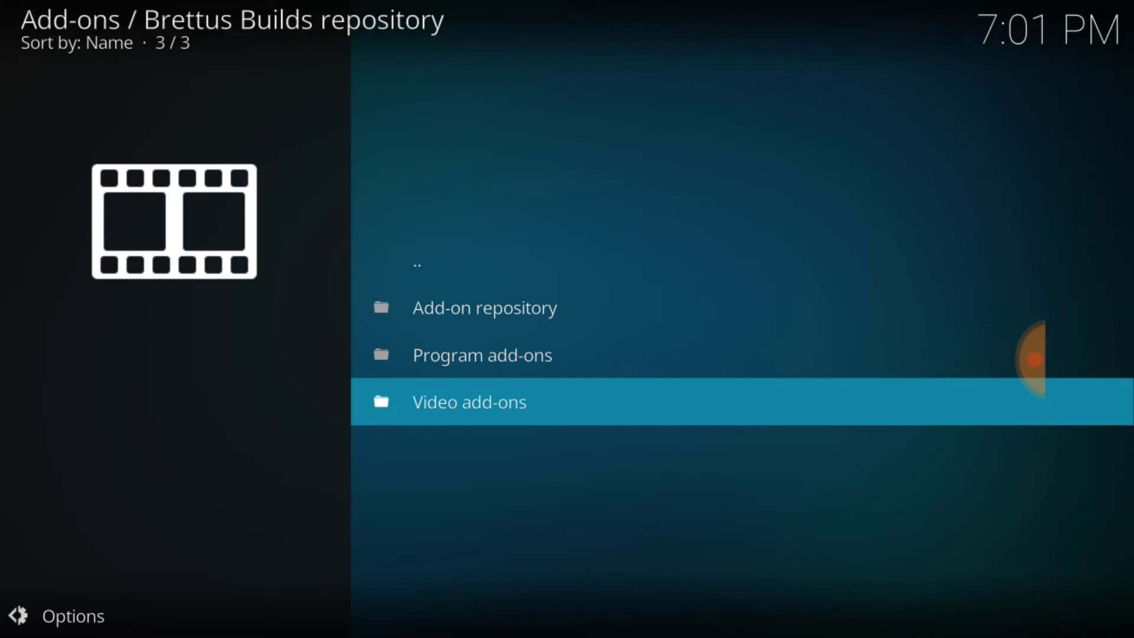
left_click(1033, 358)
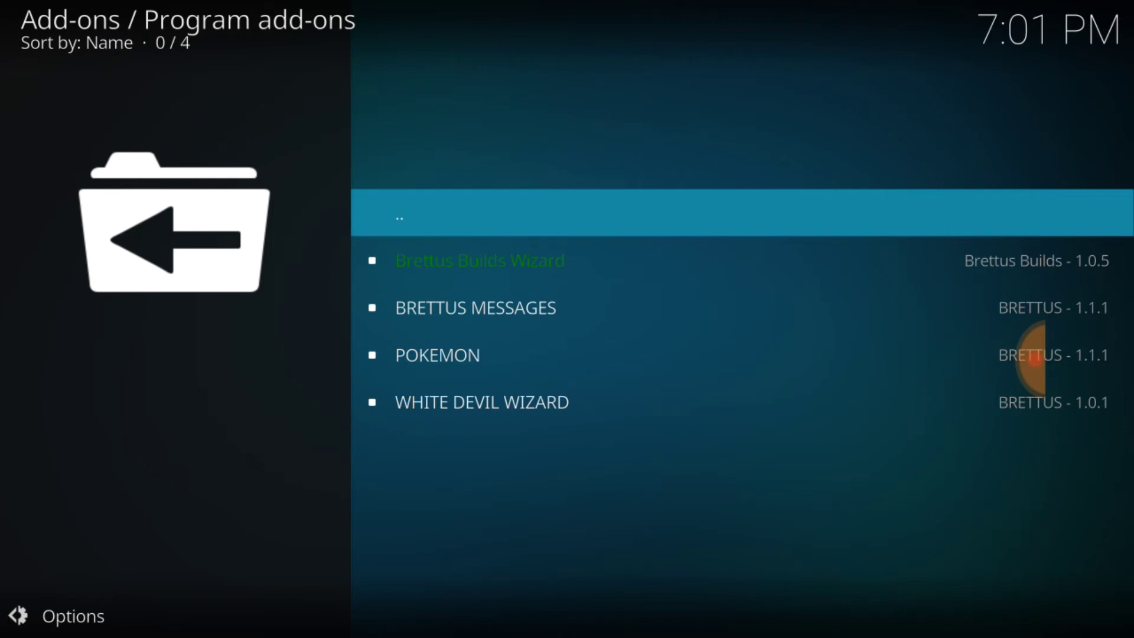
Back out through the repository list to the Add-ons home and scroll to FTFA
left_click_drag(1131, 319, 1057, 319)
left_click(1089, 508)
left_click(1090, 508)
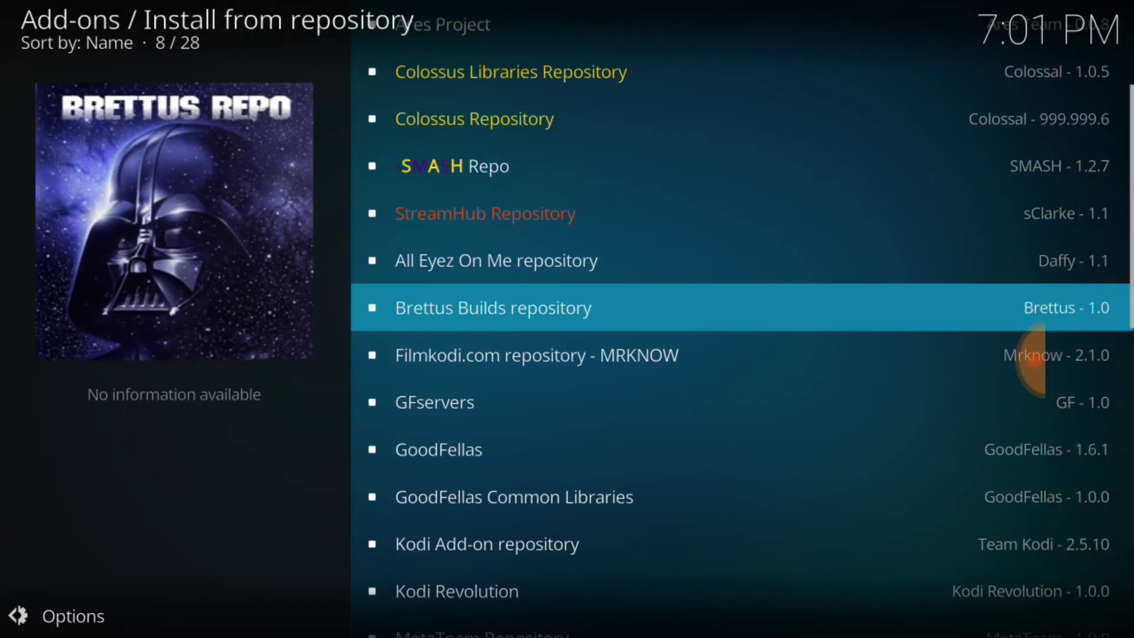
scroll(743, 330, "up", 3)
left_click(1089, 508)
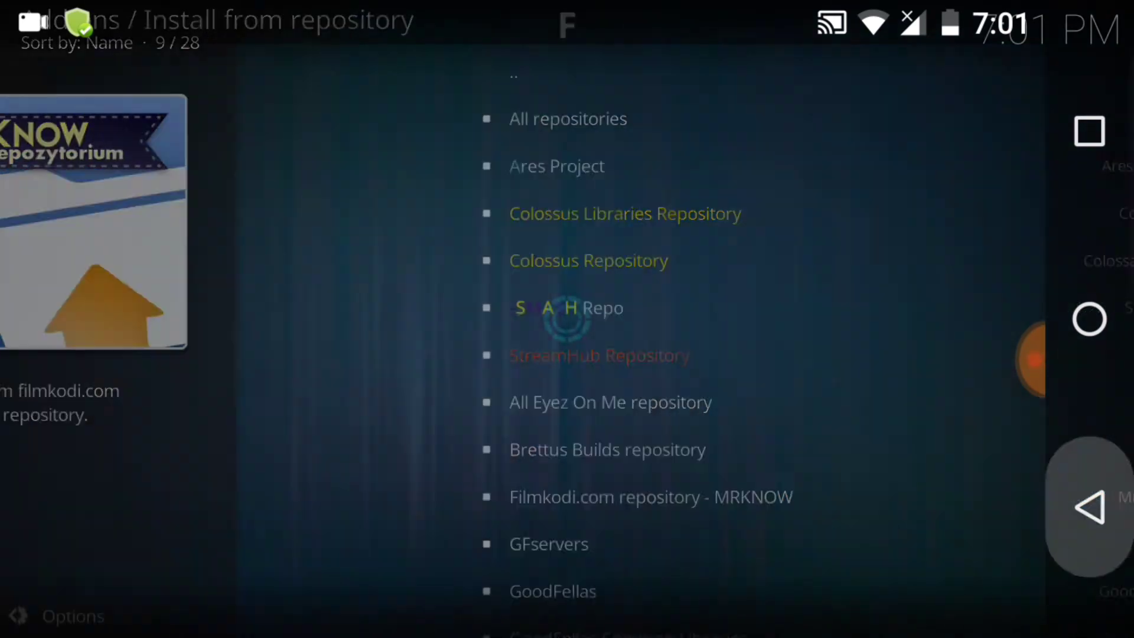
scroll(1034, 359, "down", 7)
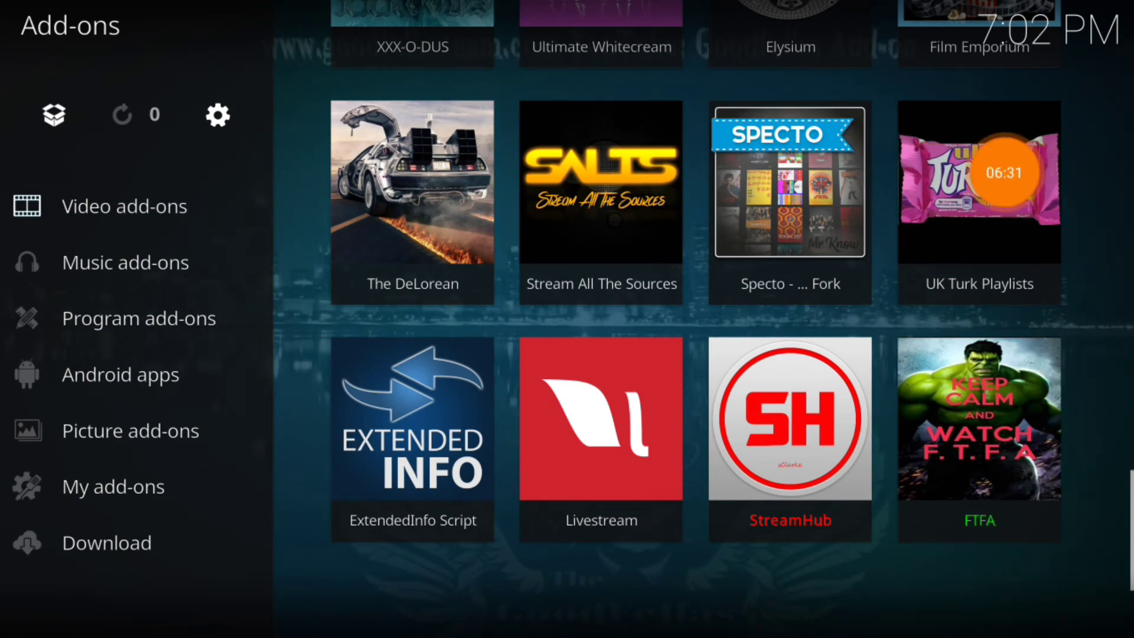
Launch FTFA from the Add-ons grid to show its 22-entry category menu
left_click(979, 418)
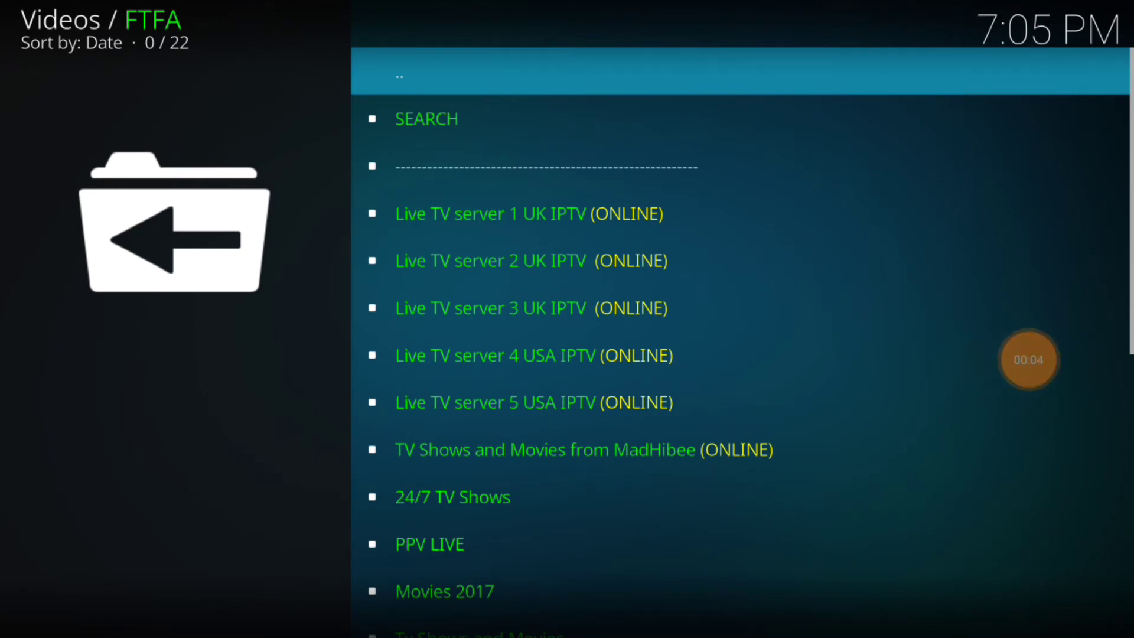
key("Down")
key("Down")
key("Down")
key("Down")
key("Down")
key("Down")
key("Down")
key("Down")
key("Down")
key("Down")
key("Down")
key("Down")
key("Down")
key("Down")
key("Down")
key("Down")
key("Down")
key("Down")
key("Down")
key("Down")
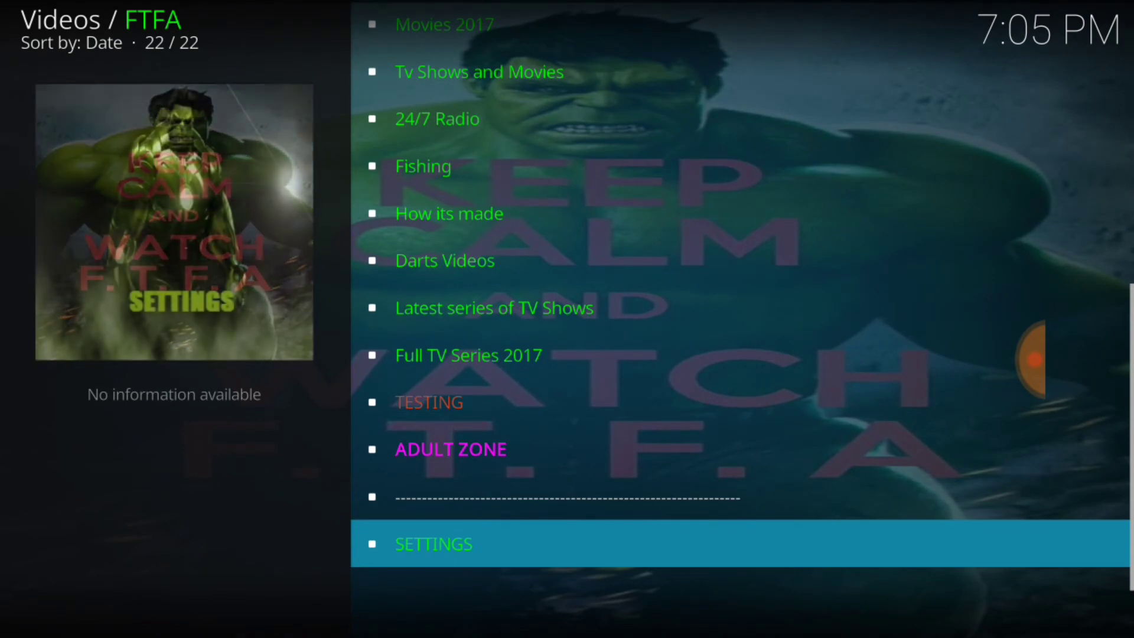
key("Up")
key("Up")
key("Up")
key("Up")
key("Up")
key("Up")
key("Up")
key("Up")
key("Up")
key("Up")
key("Up")
key("Up")
key("Up")
key("Up")
key("Up")
key("Up")
key("Up")
key("Up")
key("Up")
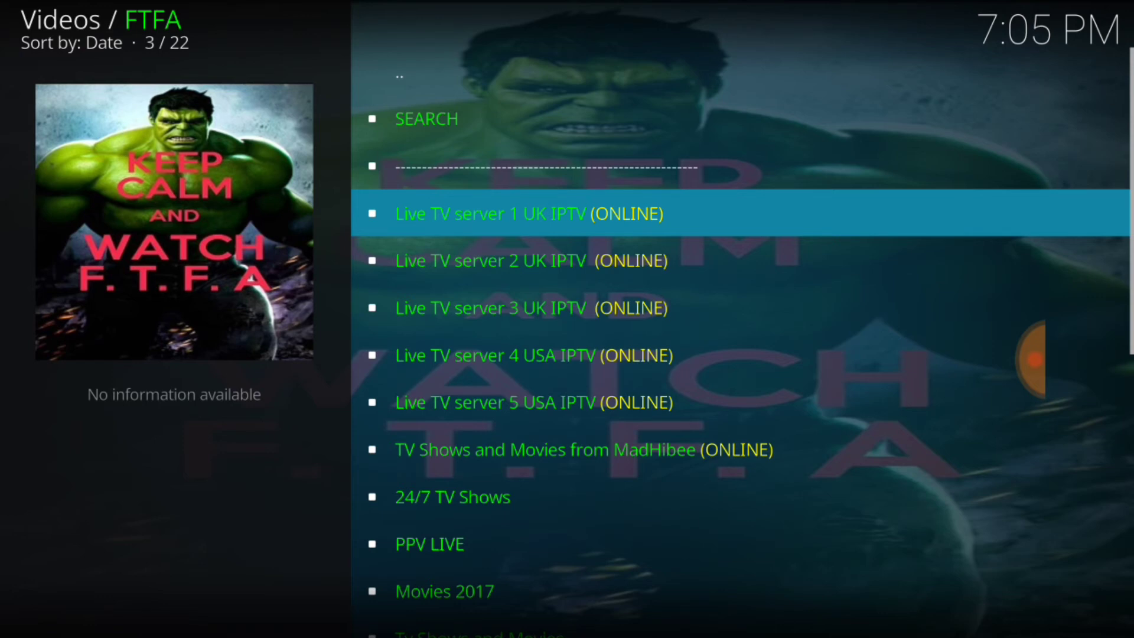
key("Down")
key("Down")
key("Down")
key("Down")
key("Down")
key("Down")
key("Down")
key("Down")
key("Down")
key("Down")
key("Down")
key("Down")
key("Down")
key("Down")
key("Down")
key("Down")
key("Down")
key("Down")
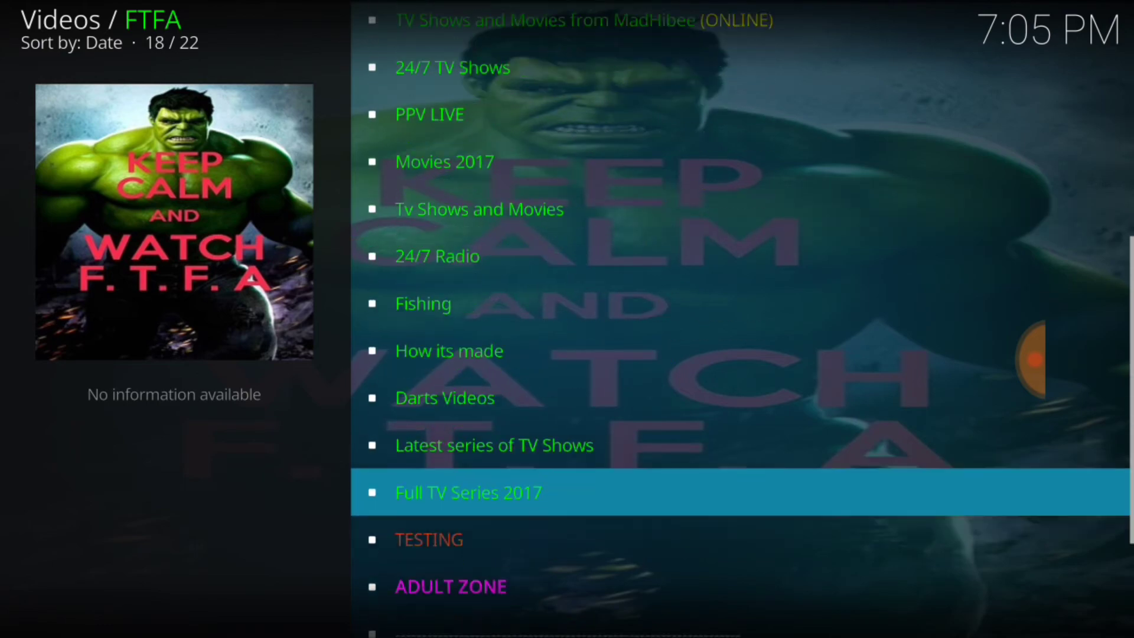
key("Up")
key("Up")
key("Up")
key("Up")
key("Up")
key("Up")
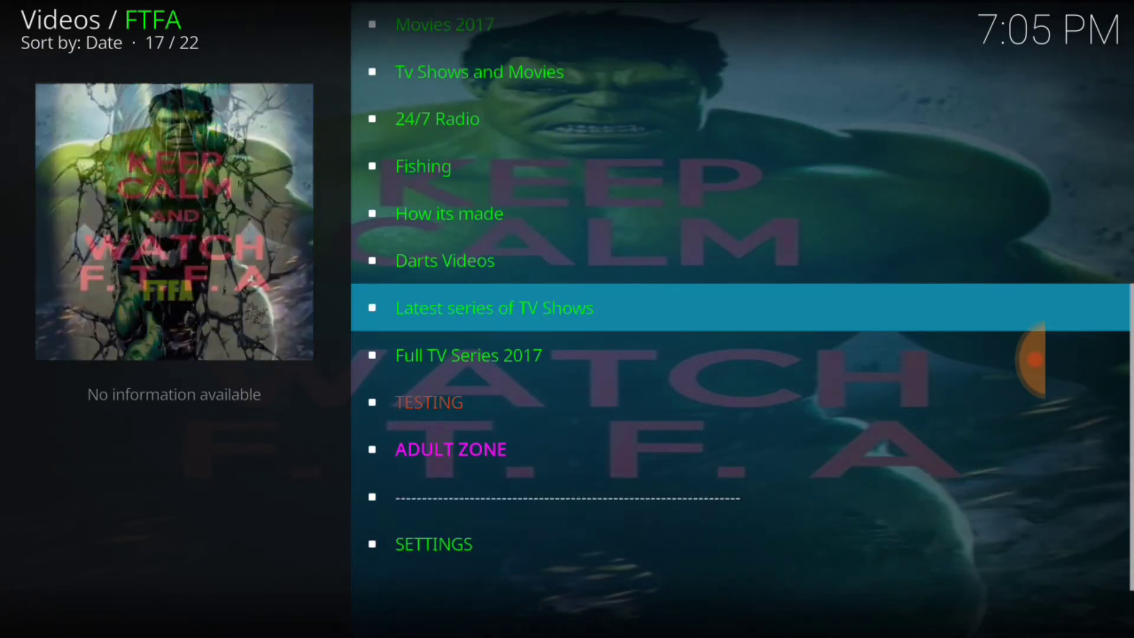
key("Down")
key("Down")
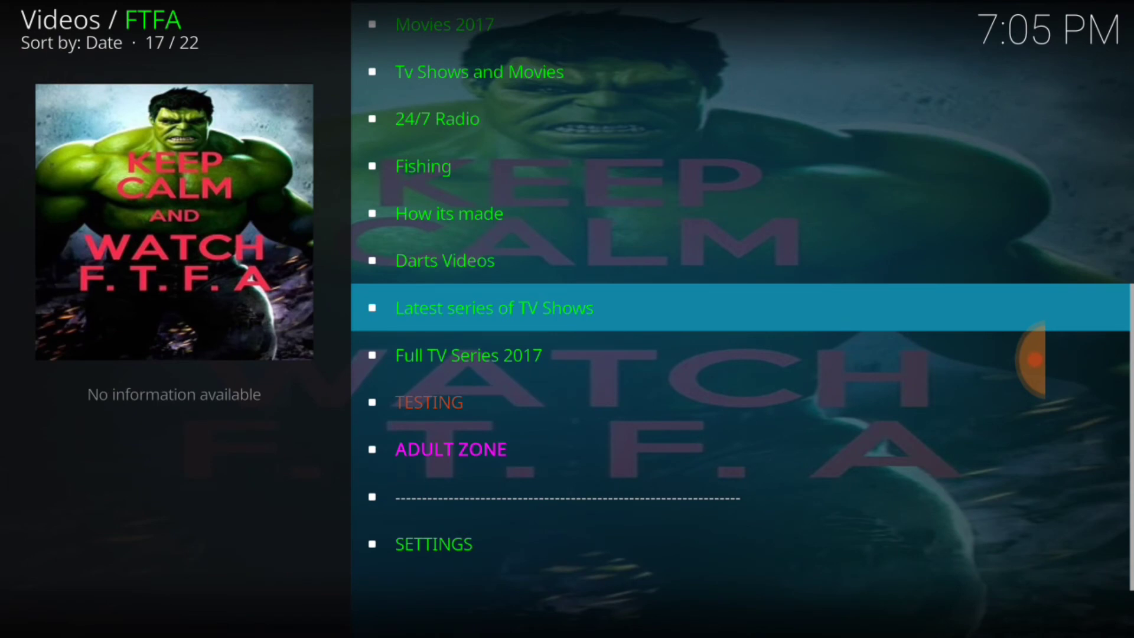
key("Up")
key("Up")
key("Up")
key("Up")
key("Up")
key("Up")
key("Up")
key("Up")
key("Up")
key("Up")
key("Up")
key("Up")
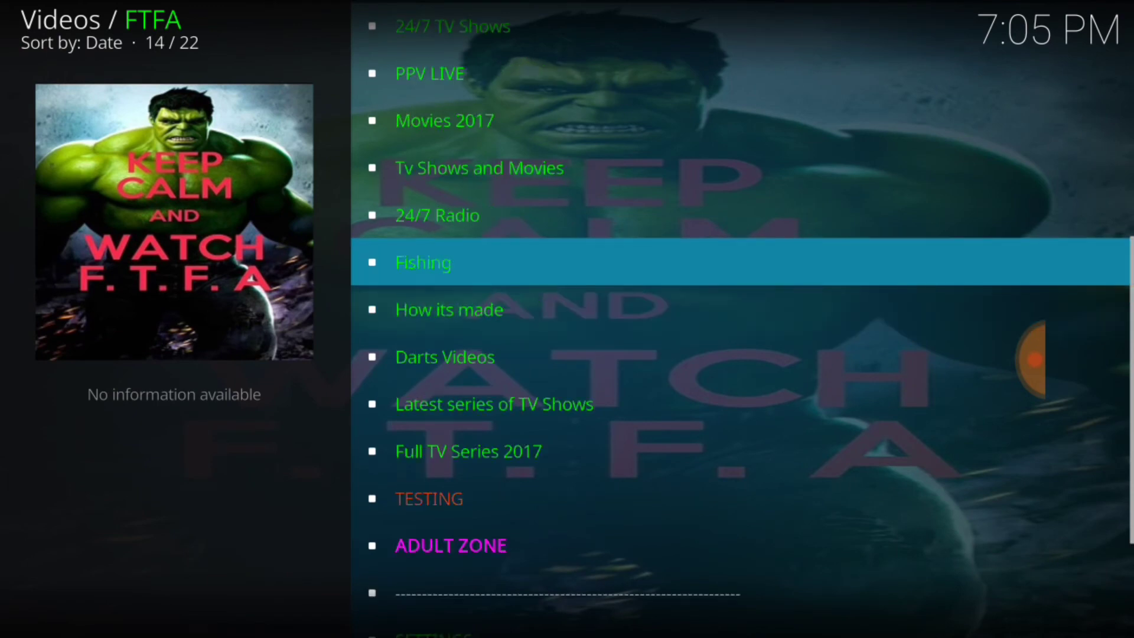
key("Up")
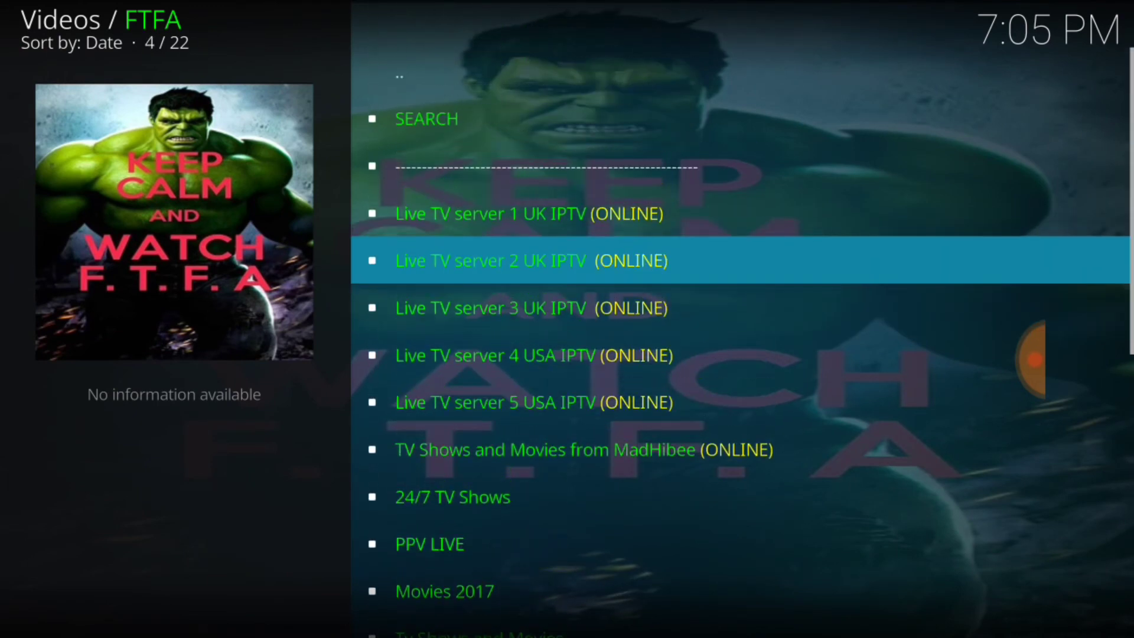
key("Down")
key("Down")
key("Down")
key("Down")
key("Down")
key("Down")
key("Down")
key("Down")
key("Down")
key("Down")
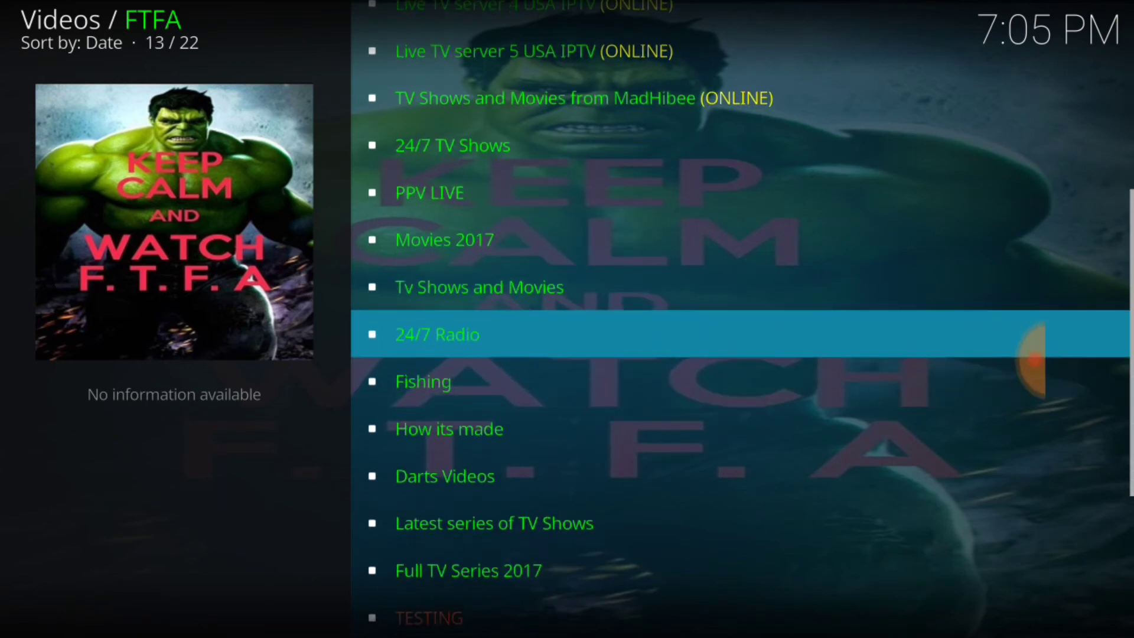
key("Down")
key("Down")
key("Down")
key("Down")
key("Down")
key("Down")
key("Down")
key("Up")
key("Up")
key("Up")
key("Up")
key("Up")
key("Up")
key("Up")
key("Up")
key("Up")
key("Up")
key("Up")
key("Up")
key("Up")
key("Up")
key("Up")
key("Up")
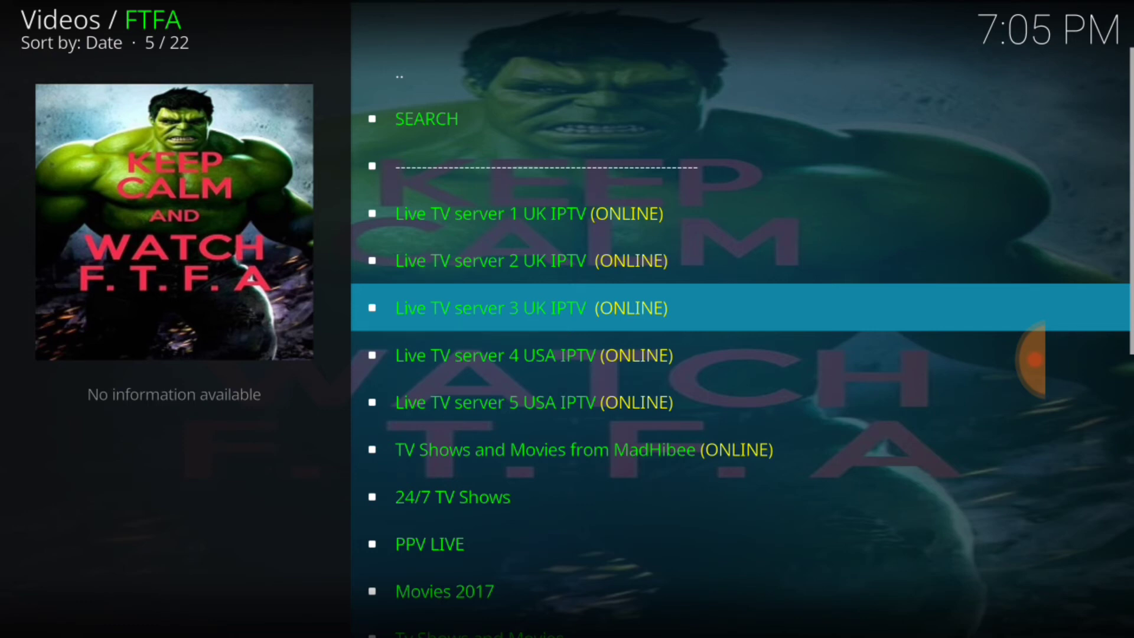
left_click(1089, 507)
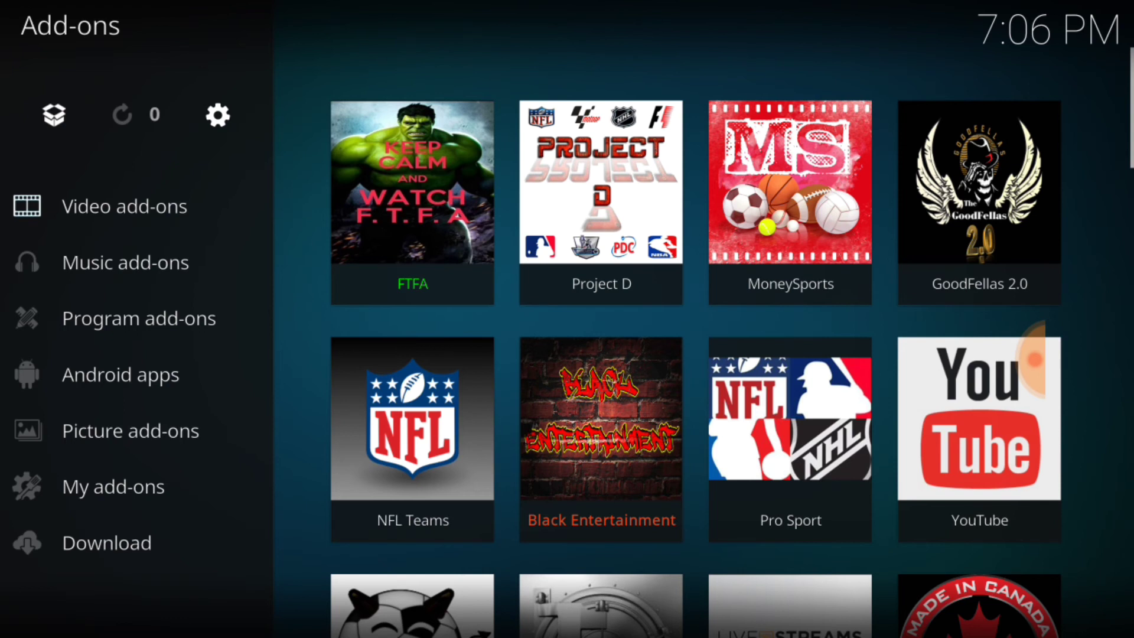
Highlight the MoneySports add-on on the Add-ons home screen
left_click(790, 201)
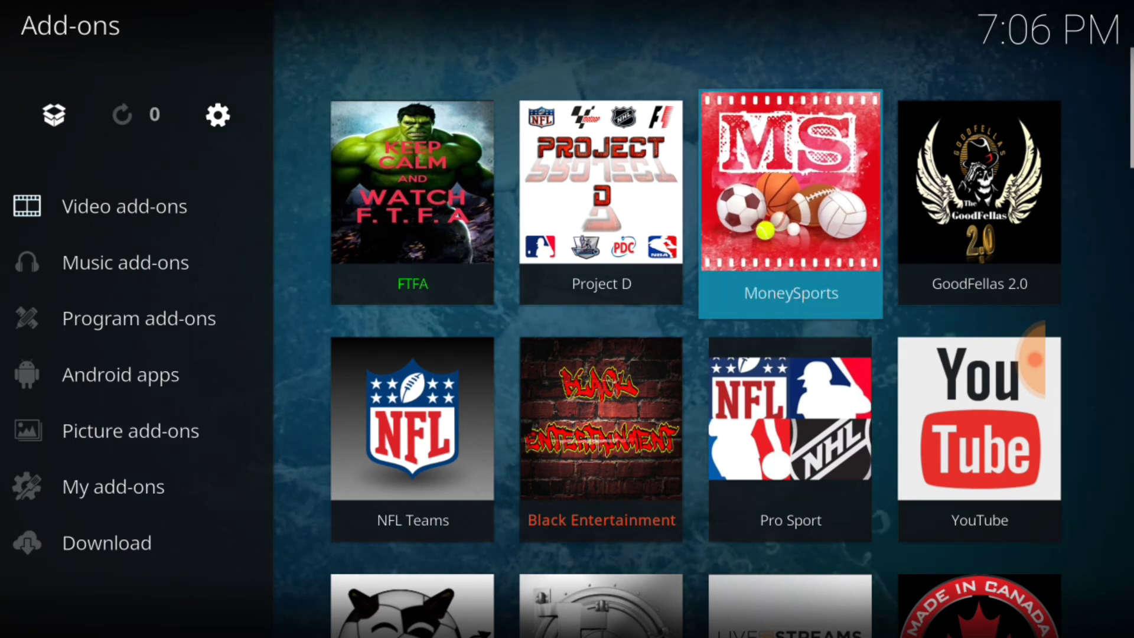